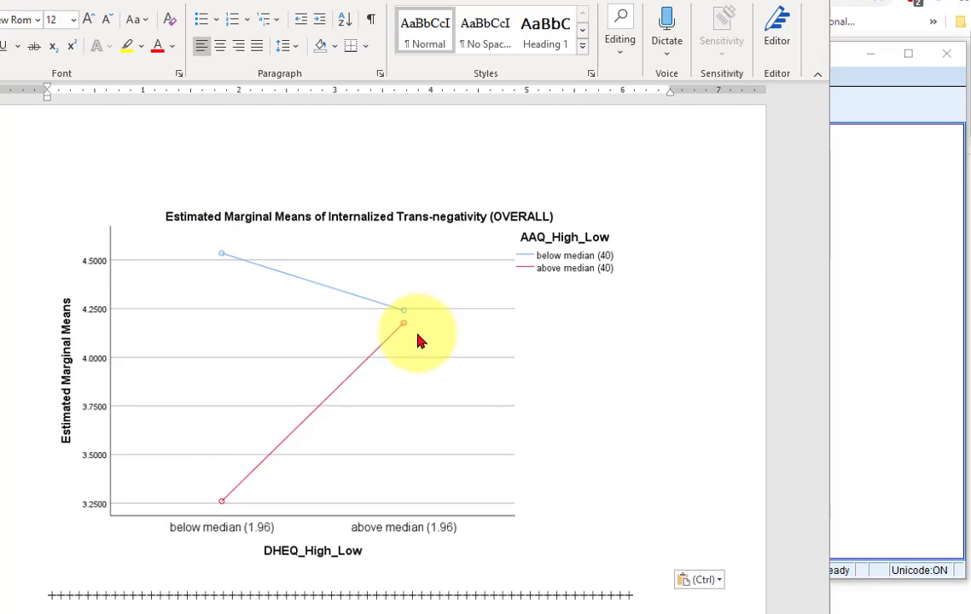
pyautogui.scroll(10, 418, 342)
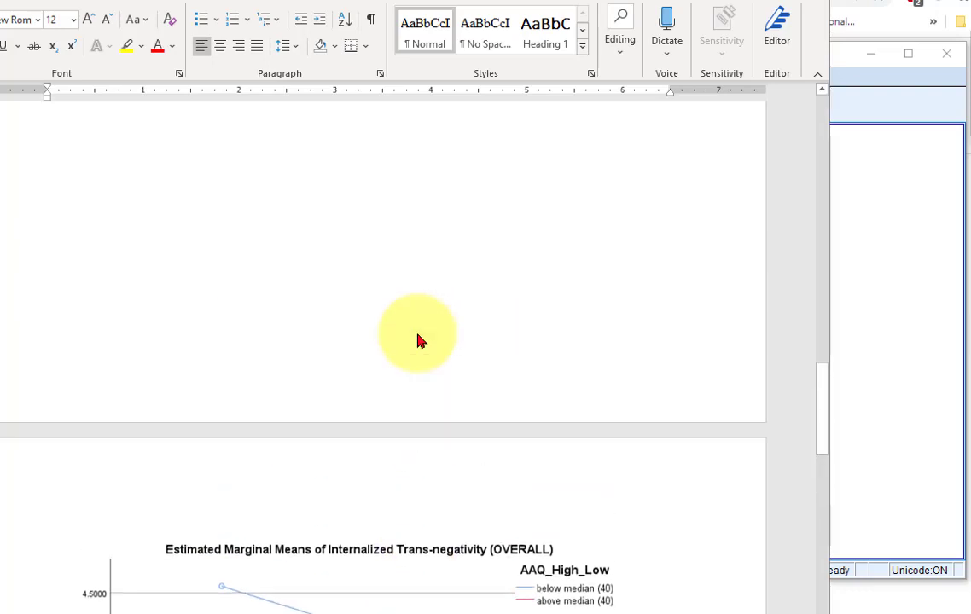
pyautogui.scroll(8, 418, 341)
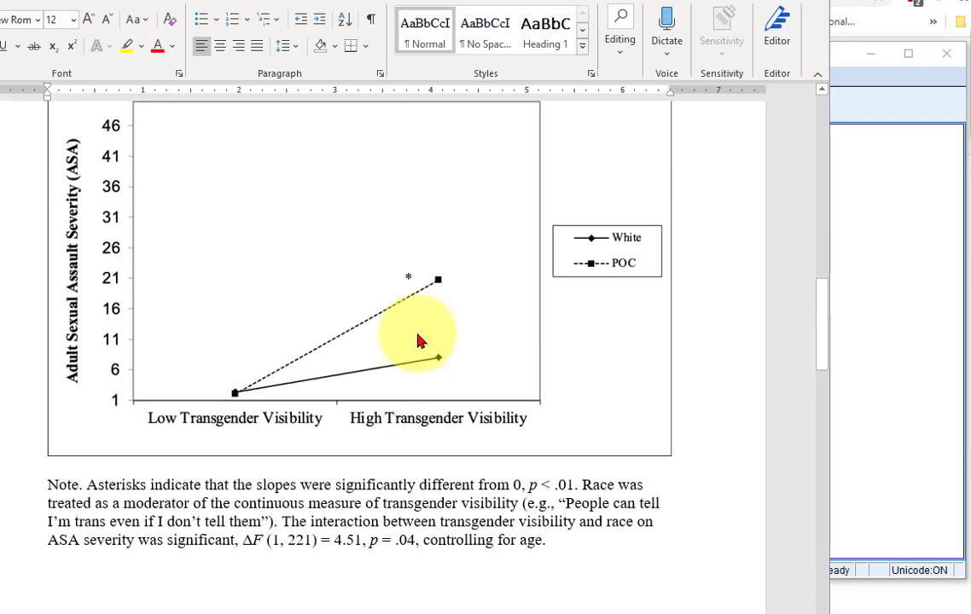
pyautogui.scroll(-1, 418, 339)
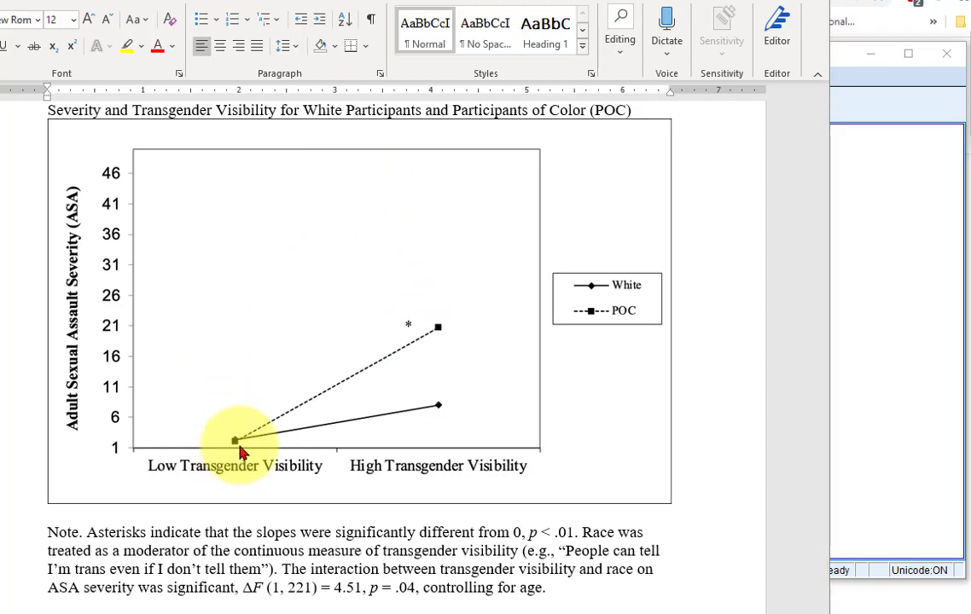
pyautogui.scroll(-1, 367, 397)
pyautogui.scroll(-15, 367, 397)
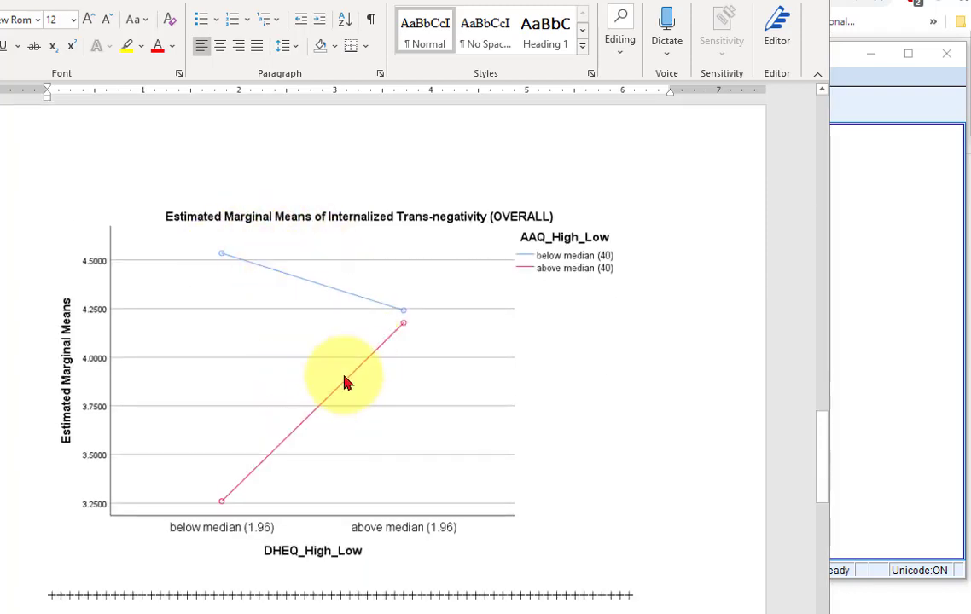
pyautogui.scroll(12, 345, 382)
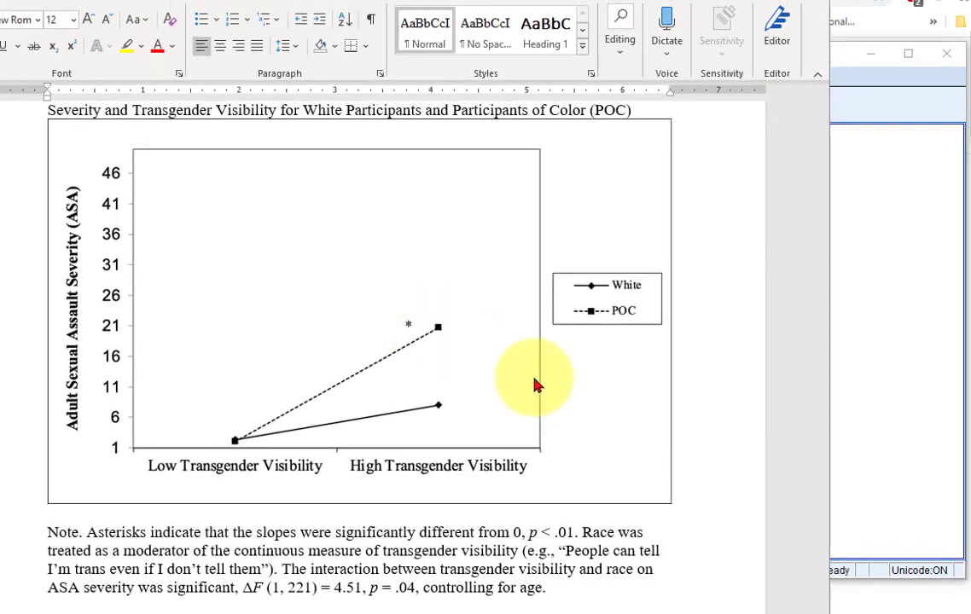
# Step: Set up a Univariate GLM: Internalized Trans-negativity dependent, DHEQ_High_Low and AAQ_High_Low as fixed factors
pyautogui.click(920, 604)
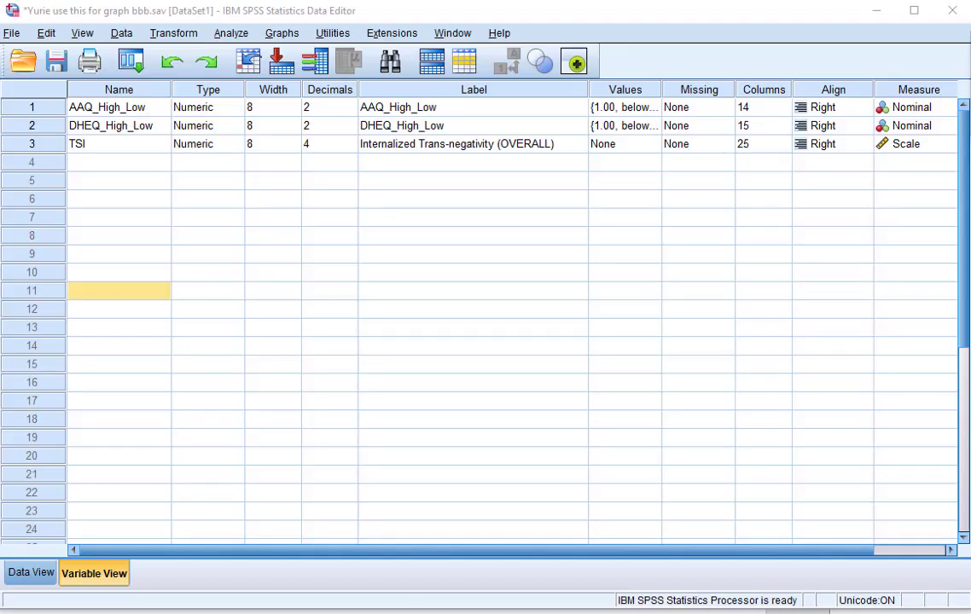
pyautogui.click(237, 34)
pyautogui.moveTo(304, 159)
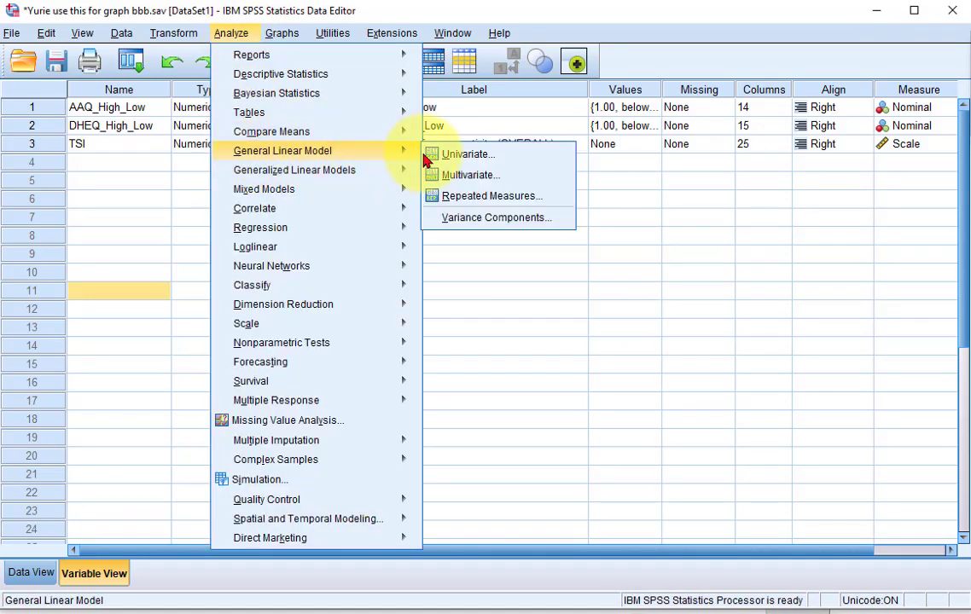
pyautogui.click(429, 155)
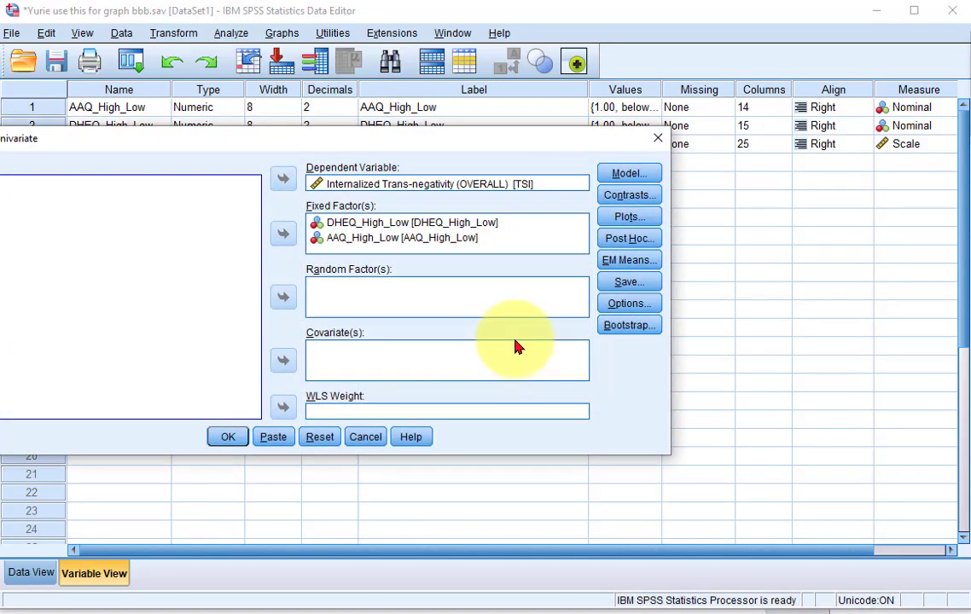
pyautogui.click(329, 185)
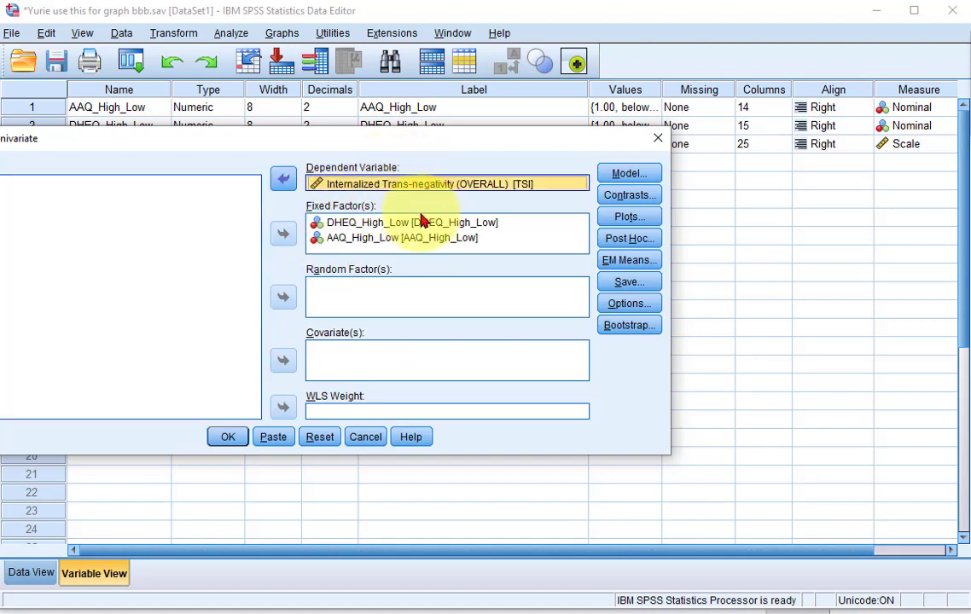
pyautogui.click(358, 224)
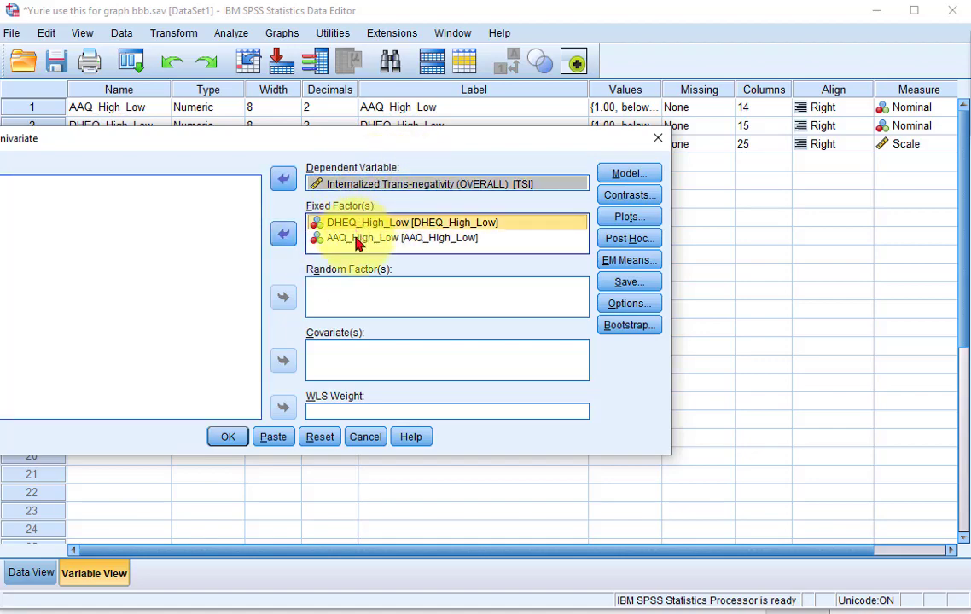
pyautogui.click(358, 239)
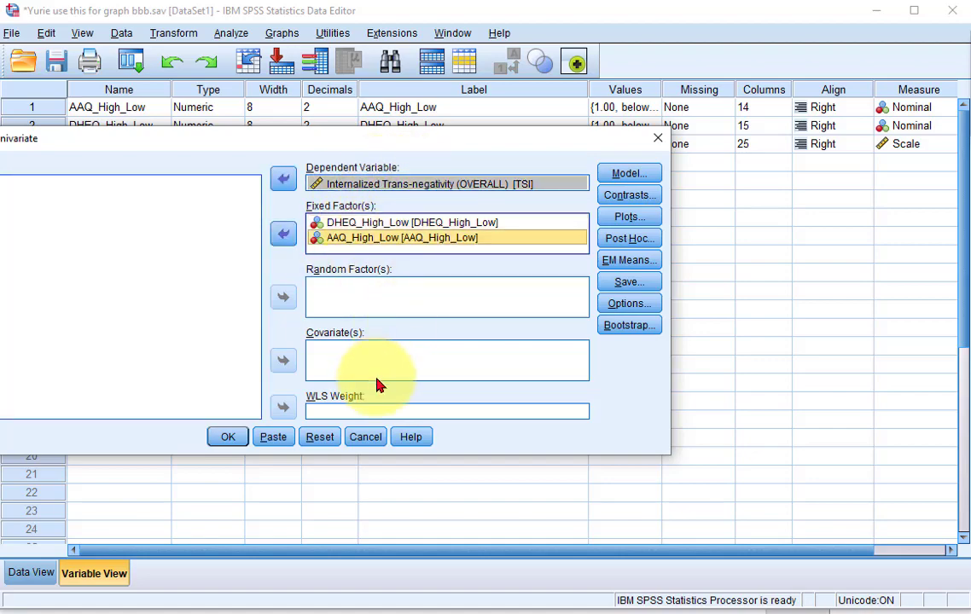
# Step: Confirm the EM Means and Options settings, then run the two-way ANOVA
pyautogui.click(642, 260)
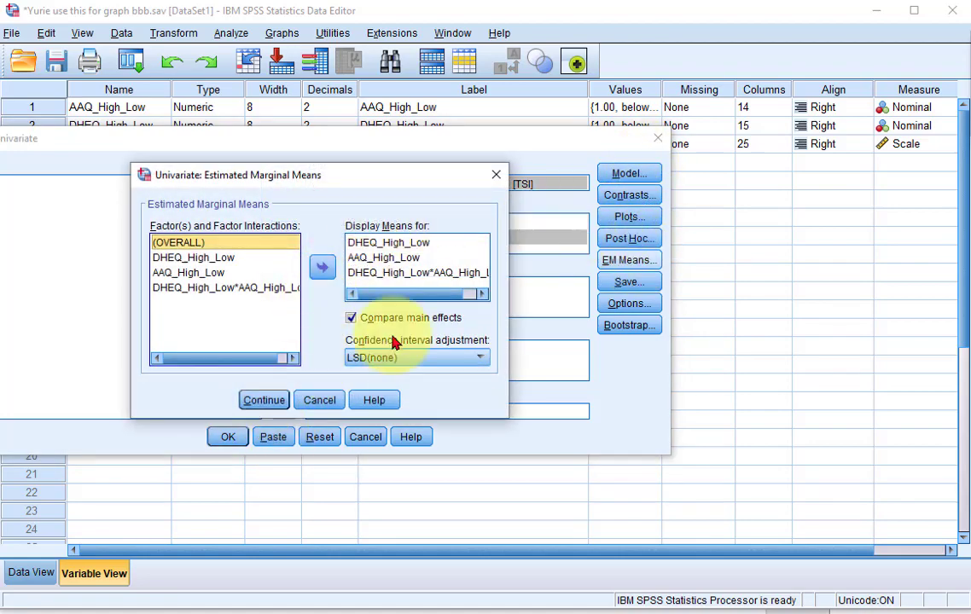
pyautogui.click(263, 400)
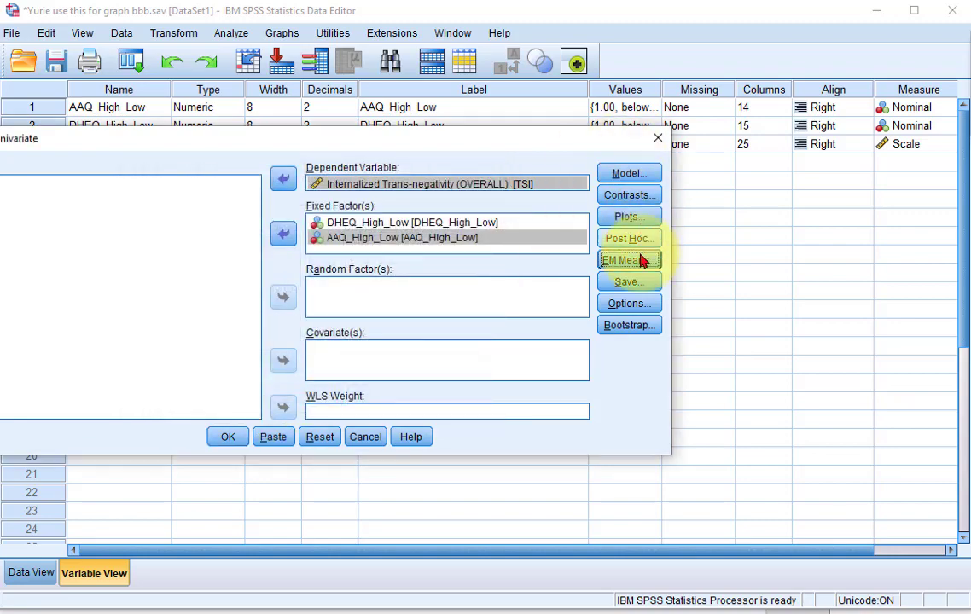
pyautogui.click(617, 305)
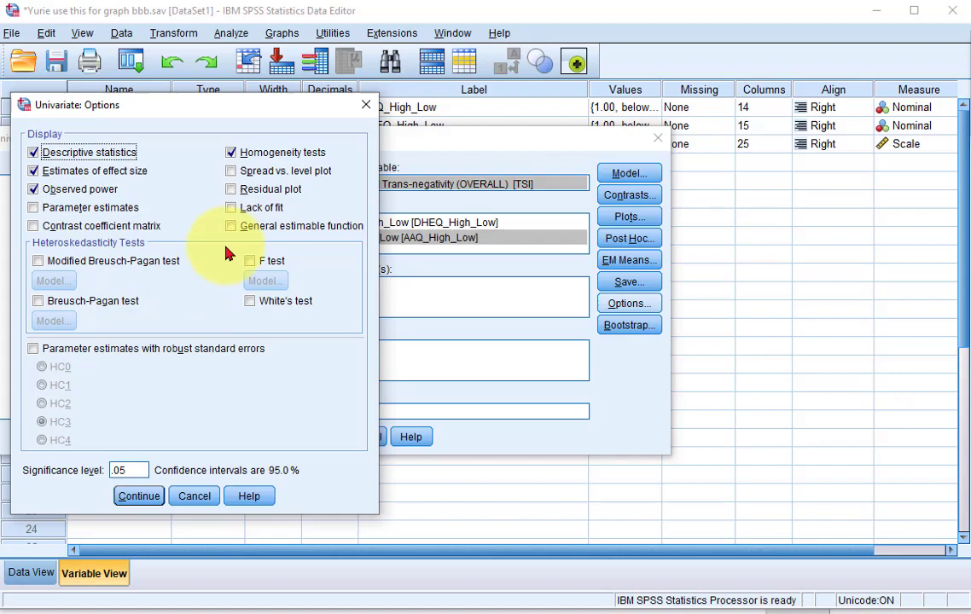
pyautogui.click(365, 103)
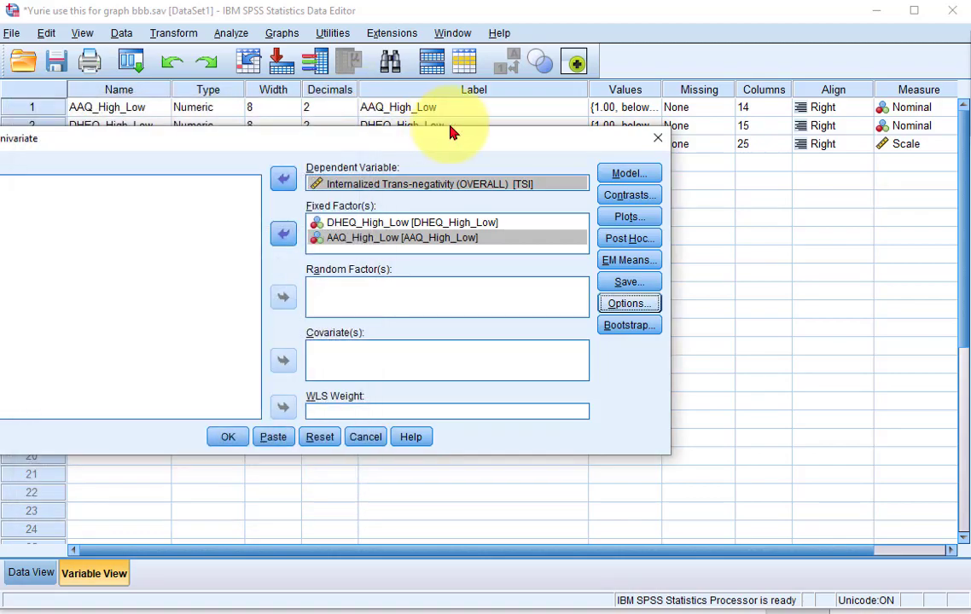
pyautogui.click(229, 438)
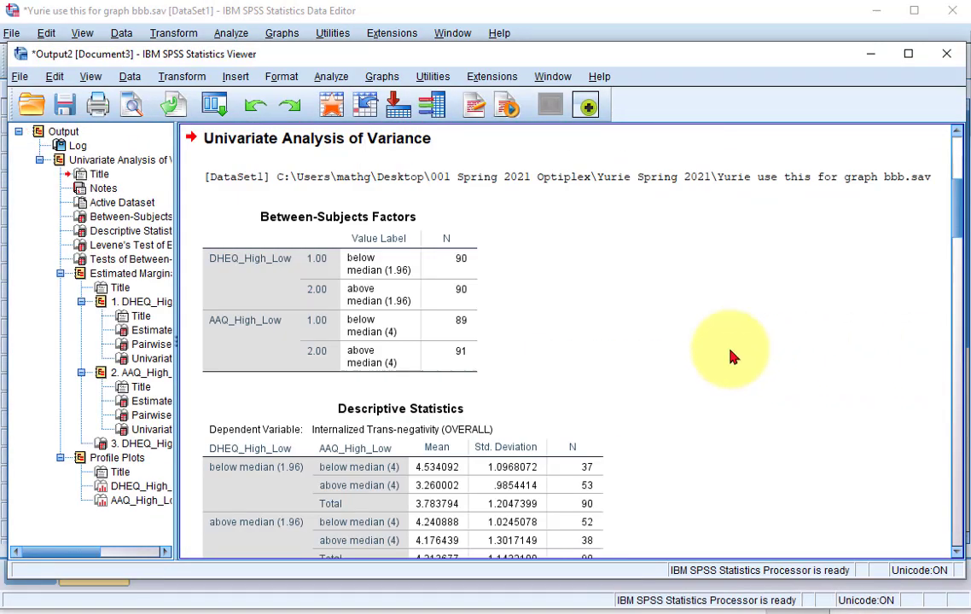
pyautogui.scroll(-15, 727, 365)
pyautogui.scroll(-5, 723, 365)
pyautogui.scroll(-6, 723, 366)
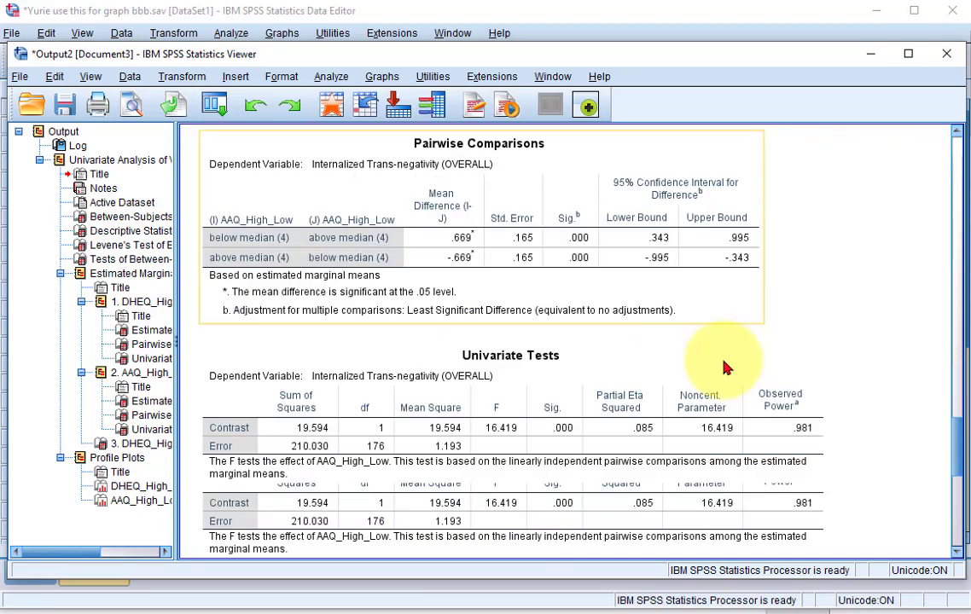
pyautogui.scroll(-4, 723, 367)
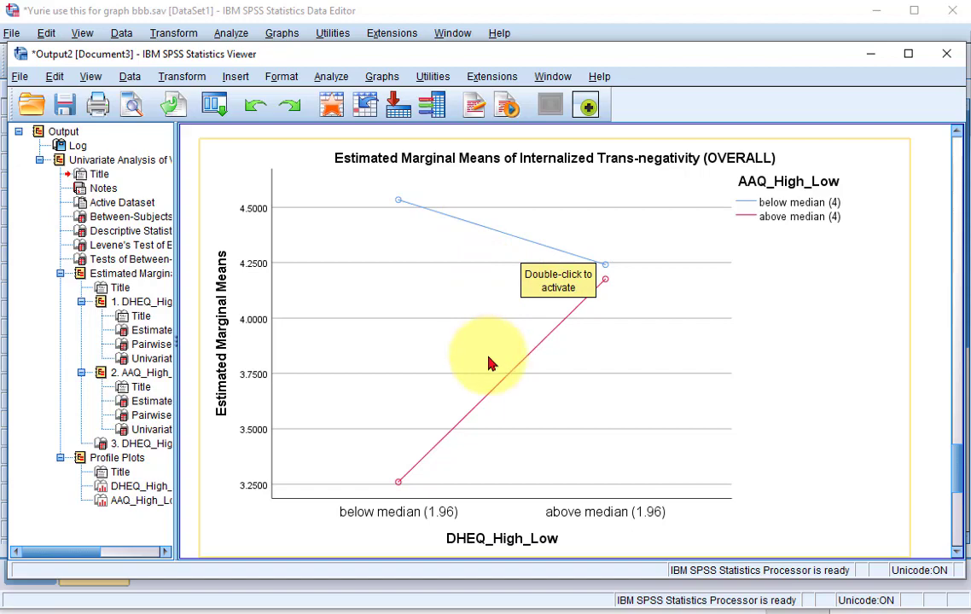
pyautogui.doubleClick(617, 351)
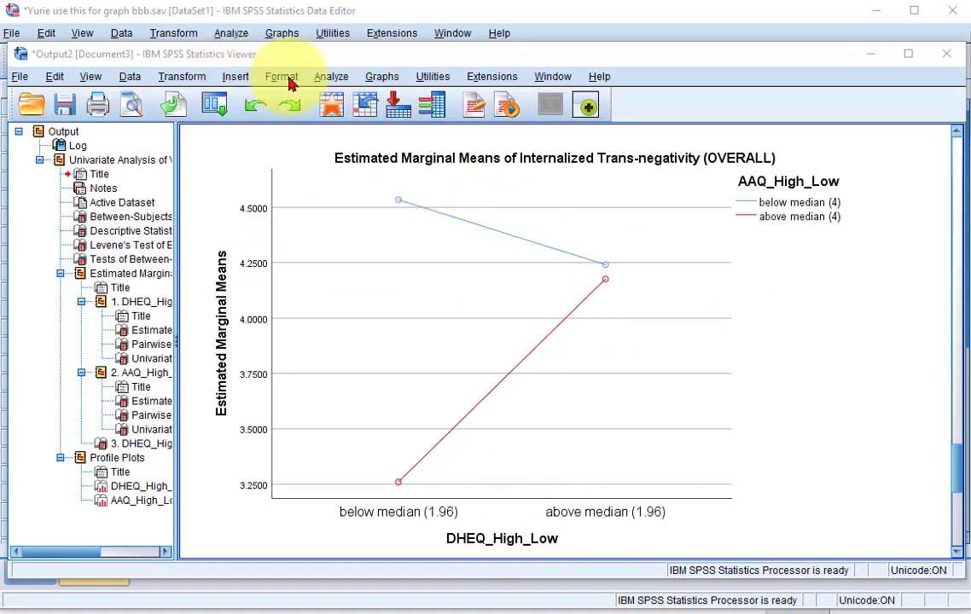
# Step: Run a bivariate correlation of TSI with DHEQ_High_Low
pyautogui.click(330, 77)
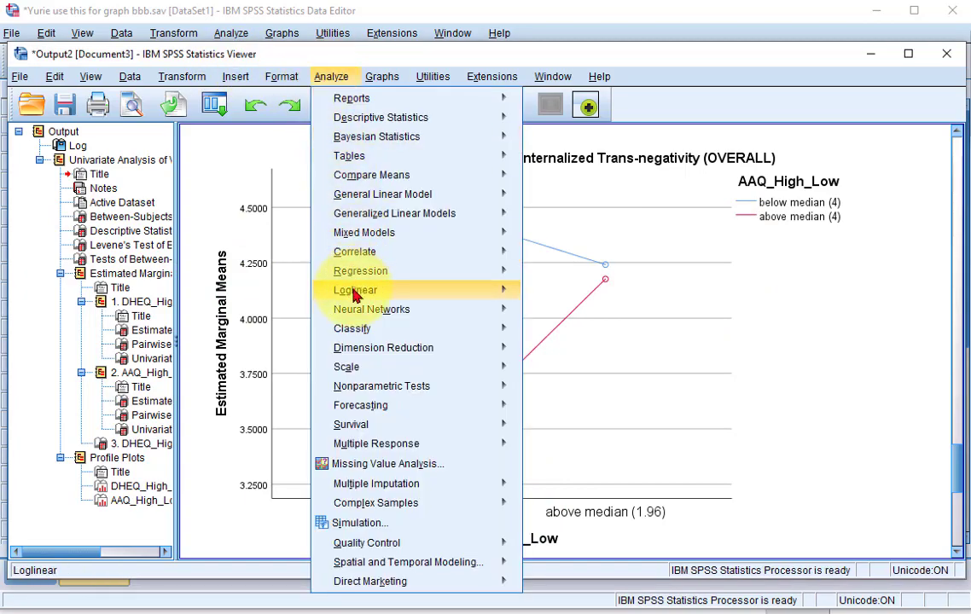
pyautogui.moveTo(481, 253)
pyautogui.click(546, 255)
pyautogui.moveTo(650, 79); pyautogui.dragTo(321, 71)
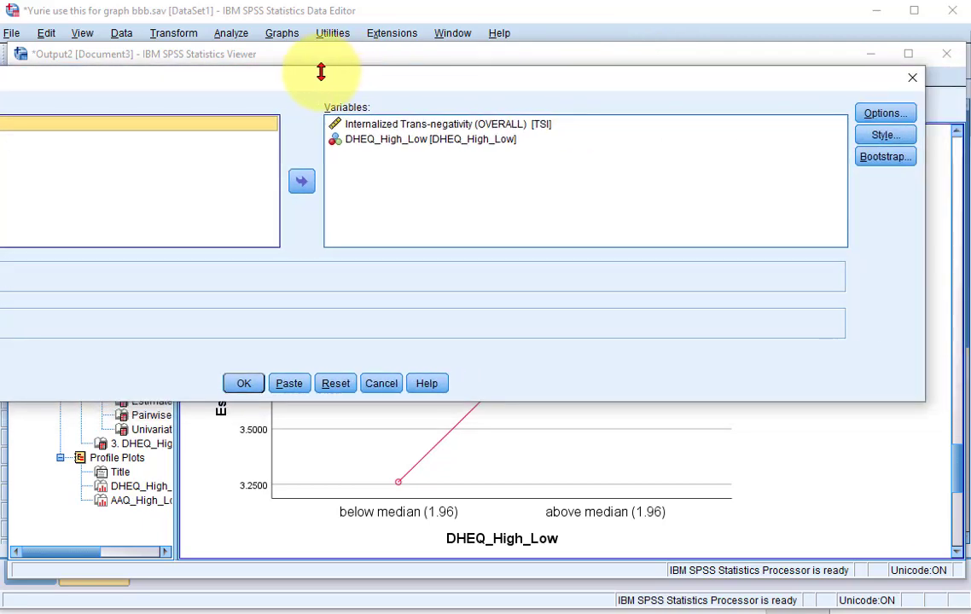
pyautogui.click(245, 384)
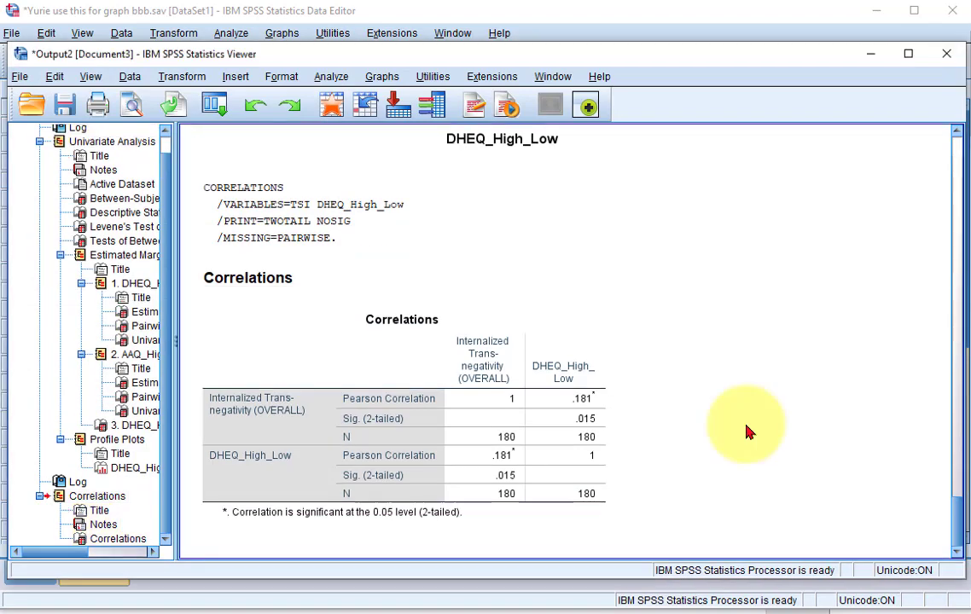
# Step: Review the Correlations table showing r = .181, p = .015, N = 180
pyautogui.click(454, 399)
pyautogui.scroll(8, 606, 412)
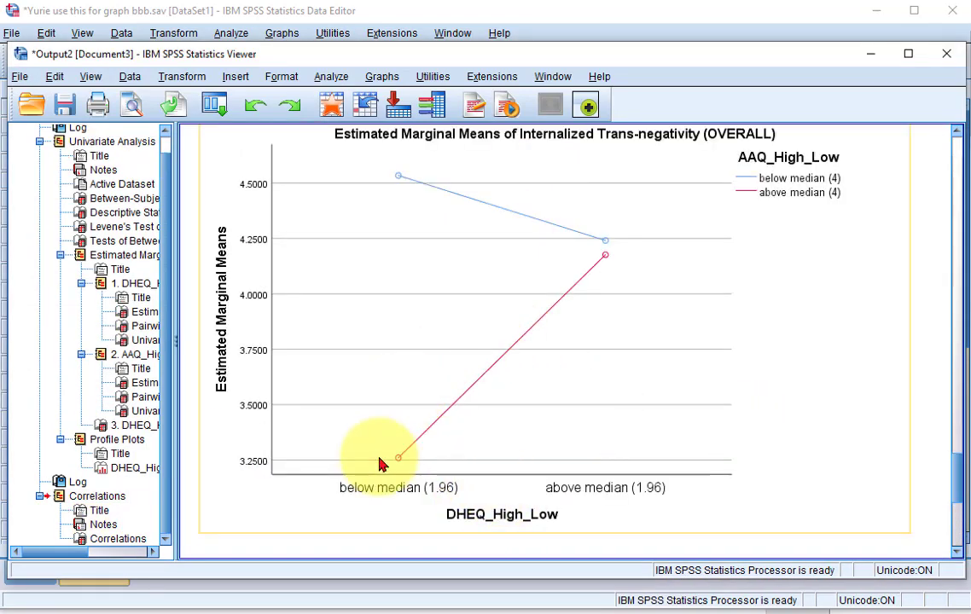
pyautogui.scroll(-8, 401, 468)
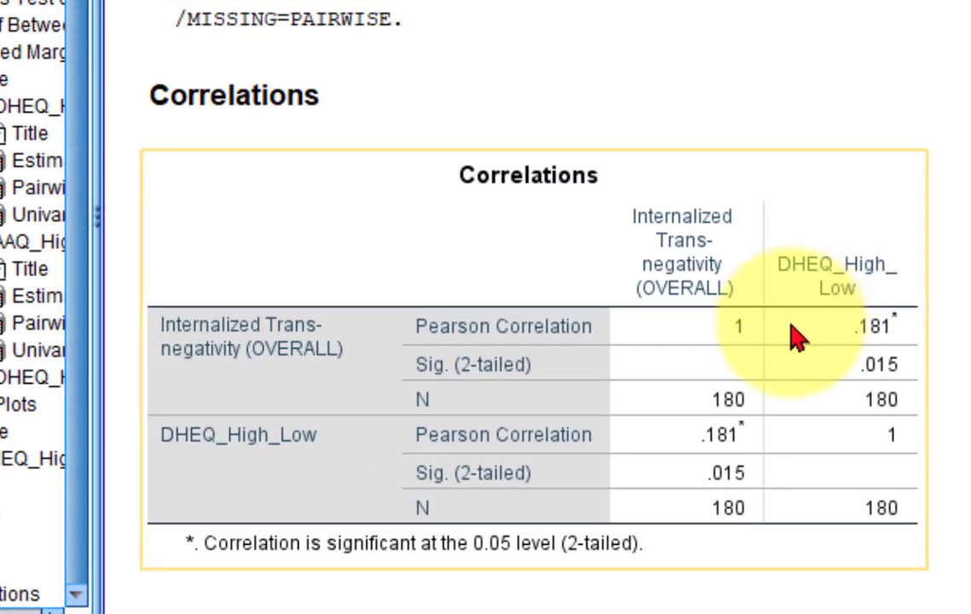
pyautogui.scroll(7, 804, 337)
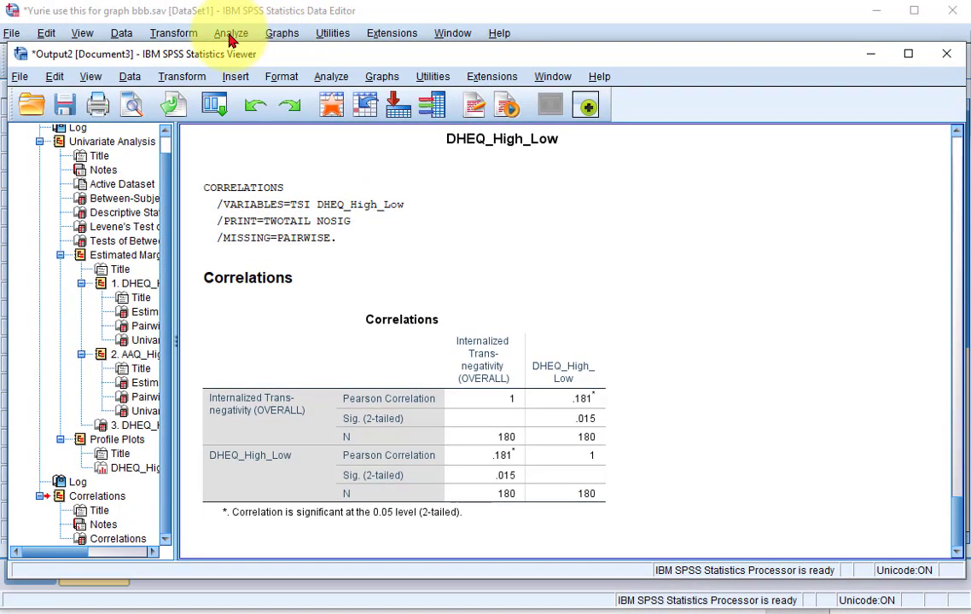
# Step: Reopen Bivariate Correlations and remove DHEQ_High_Low from the variables
pyautogui.click(229, 38)
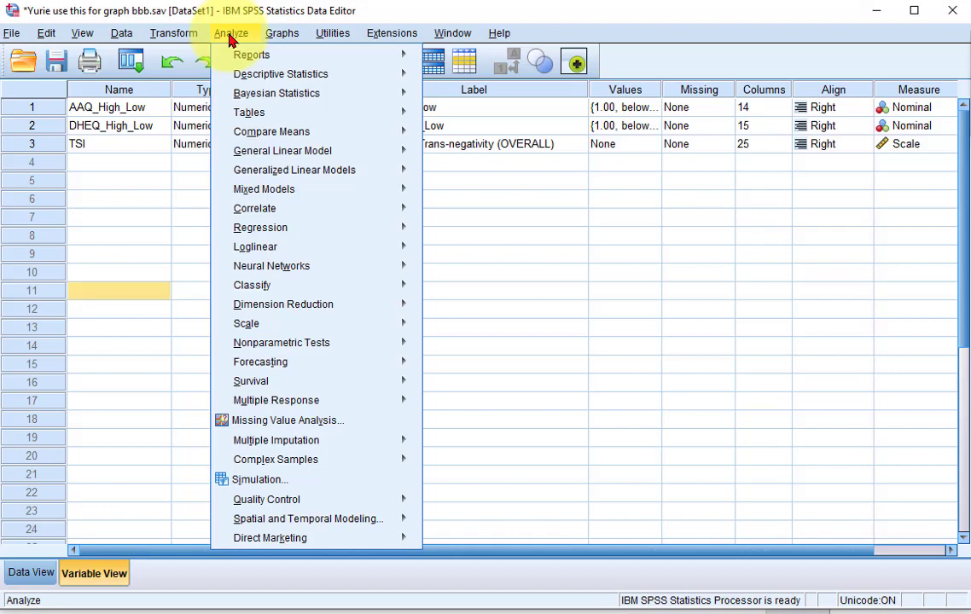
pyautogui.moveTo(312, 214)
pyautogui.click(452, 212)
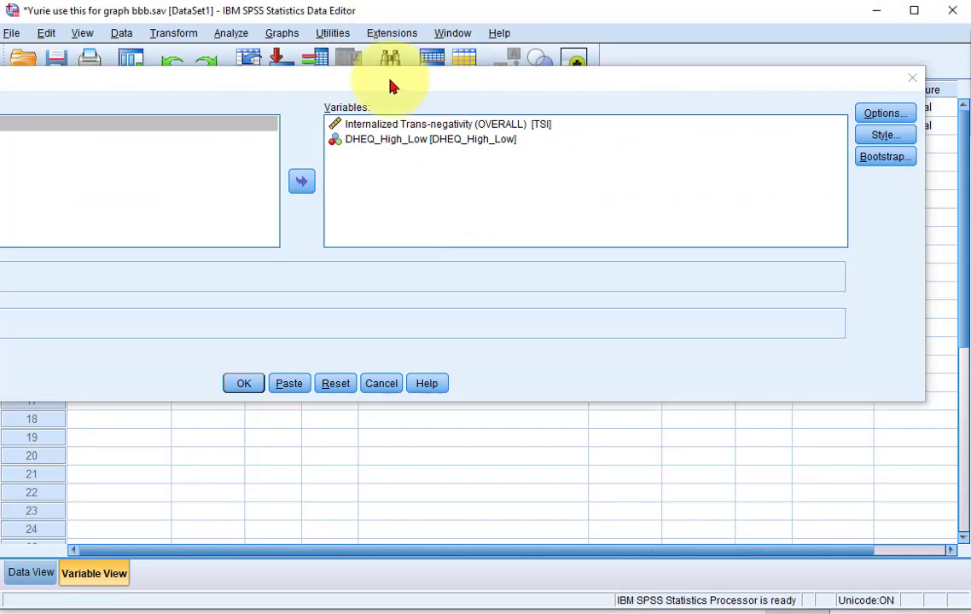
pyautogui.moveTo(390, 85); pyautogui.dragTo(597, 92)
pyautogui.moveTo(742, 76); pyautogui.dragTo(771, 76)
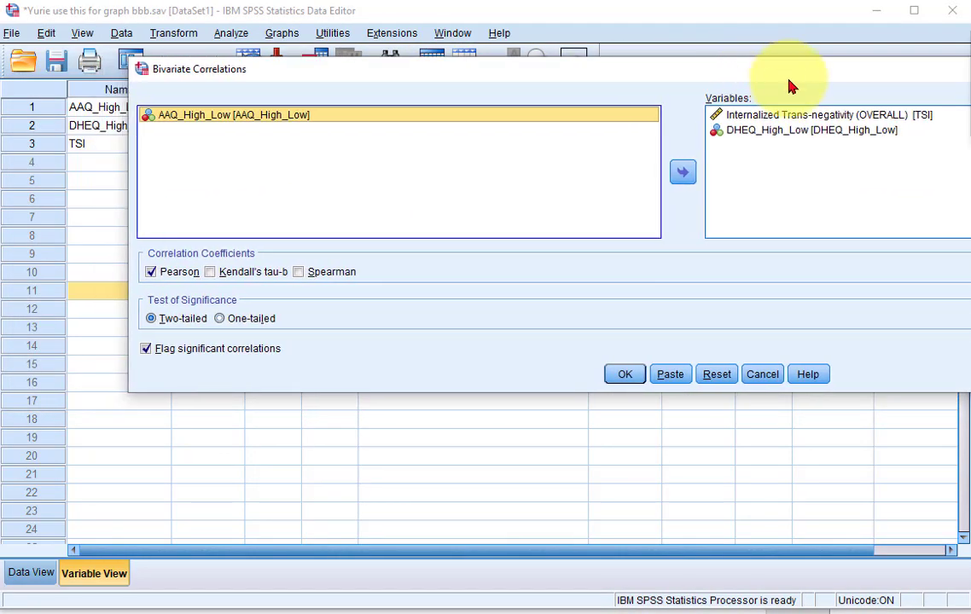
pyautogui.click(758, 130)
pyautogui.click(696, 171)
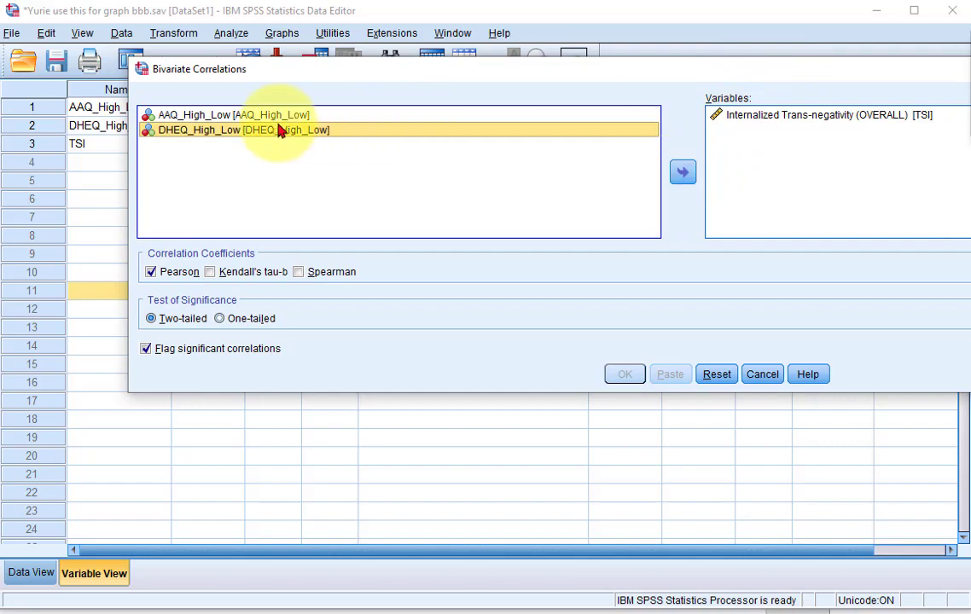
# Step: Correlate AAQ_High_Low with TSI and review the new output
pyautogui.click(256, 115)
pyautogui.click(682, 174)
pyautogui.click(638, 375)
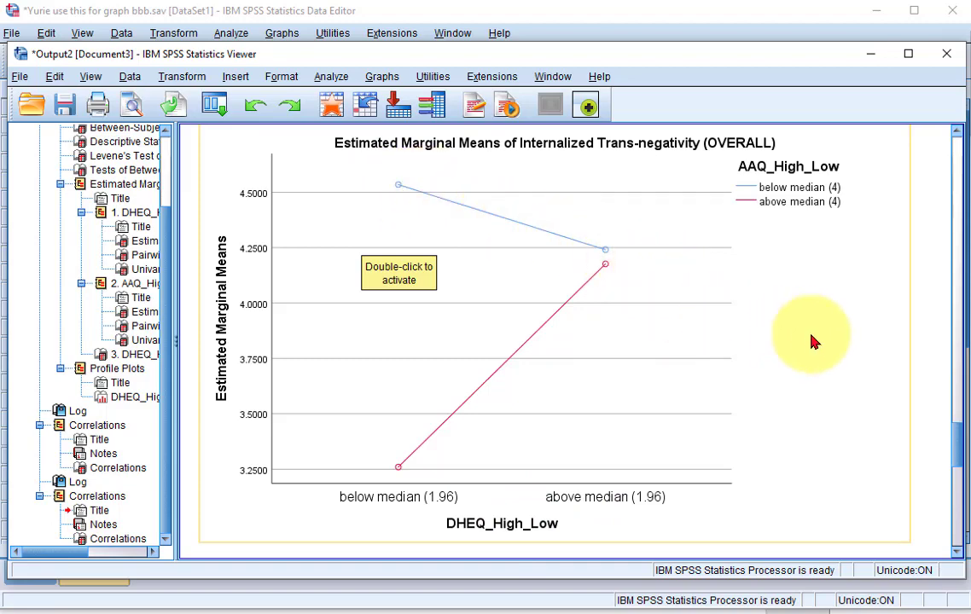
pyautogui.scroll(-10, 813, 340)
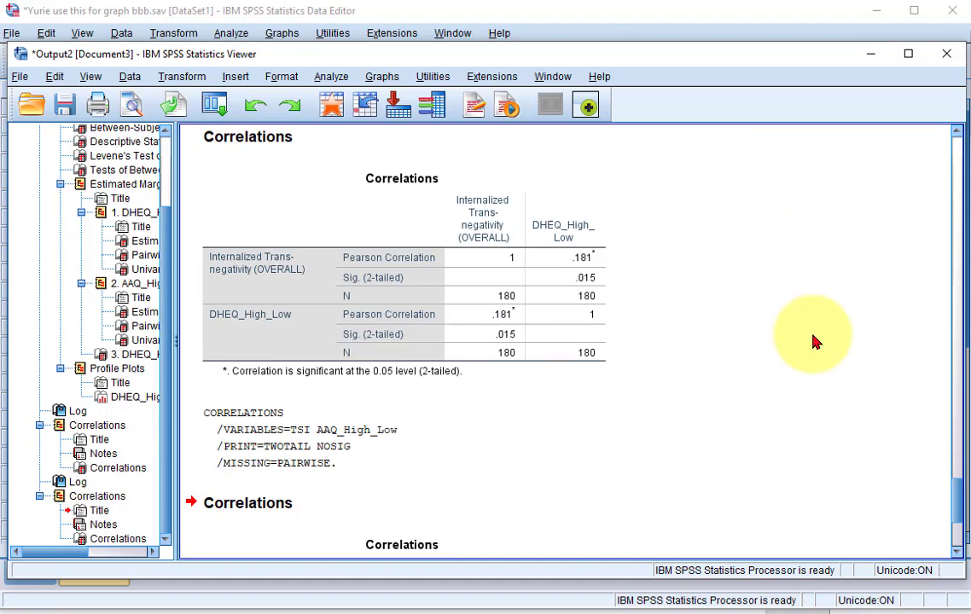
pyautogui.scroll(-2, 812, 340)
pyautogui.scroll(8, 813, 339)
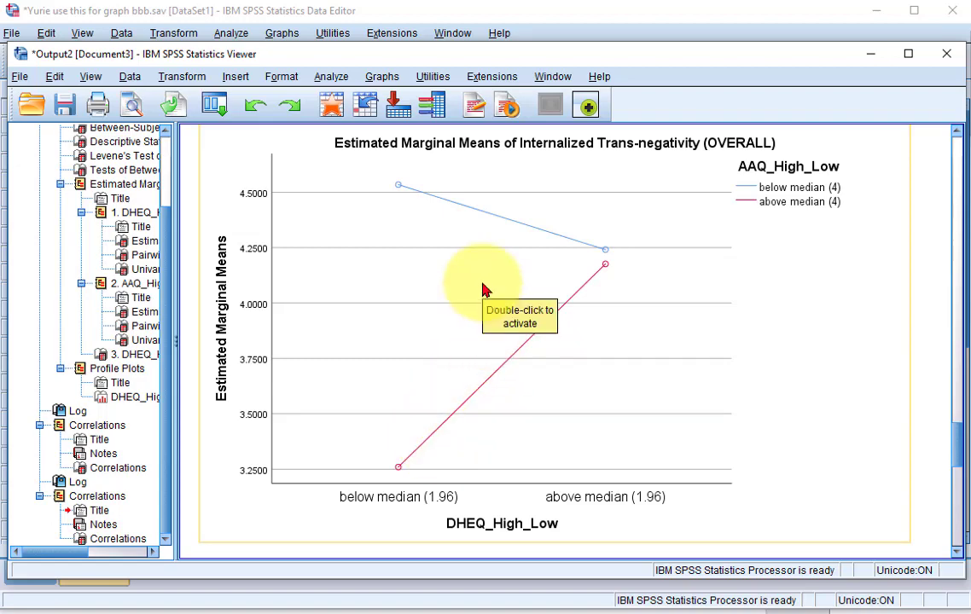
pyautogui.scroll(3, 482, 290)
# Step: Run a linear regression with TSI as dependent and AAQ_High_Low as predictor
pyautogui.scroll(-3, 482, 290)
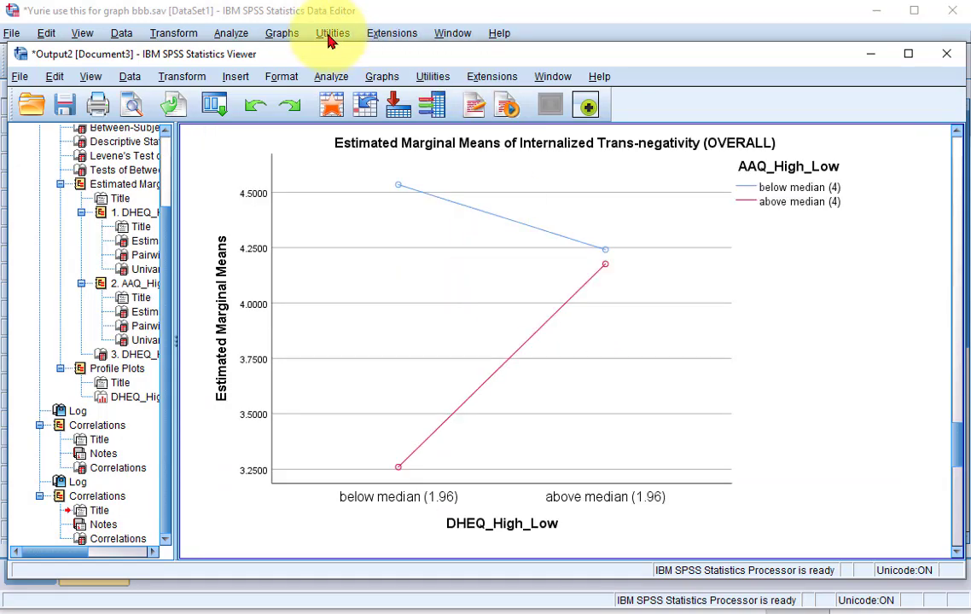
pyautogui.click(327, 77)
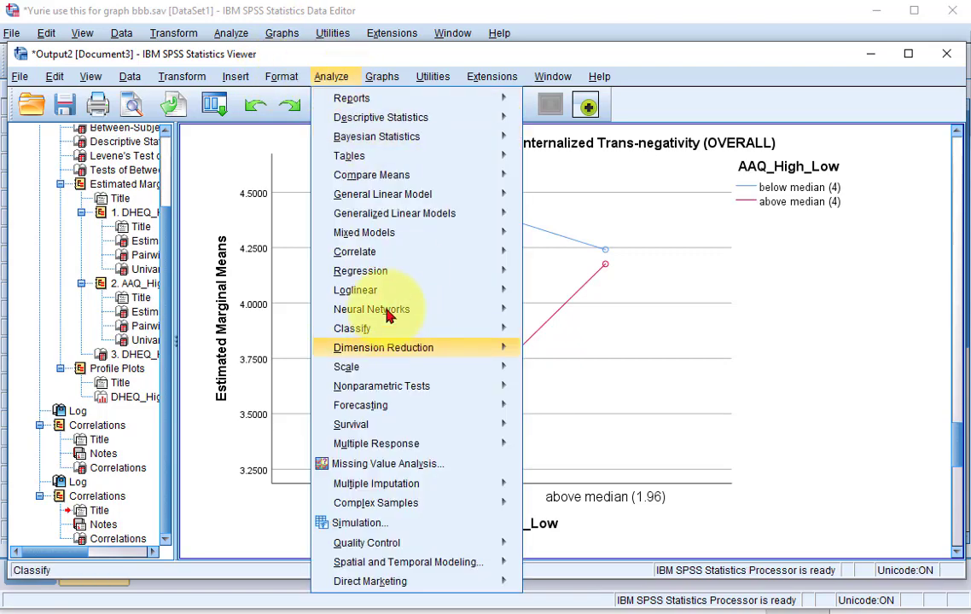
pyautogui.moveTo(445, 272)
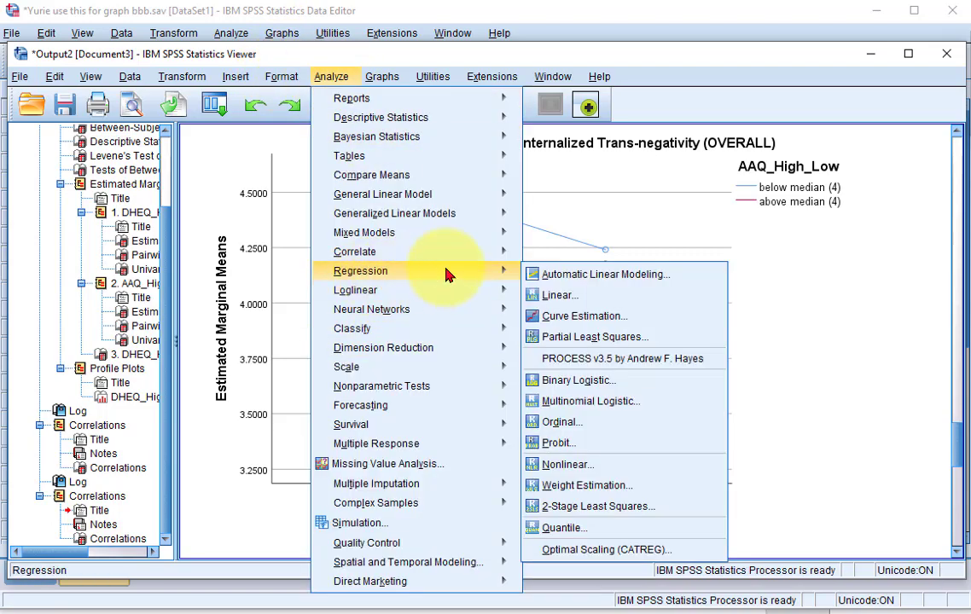
pyautogui.click(560, 294)
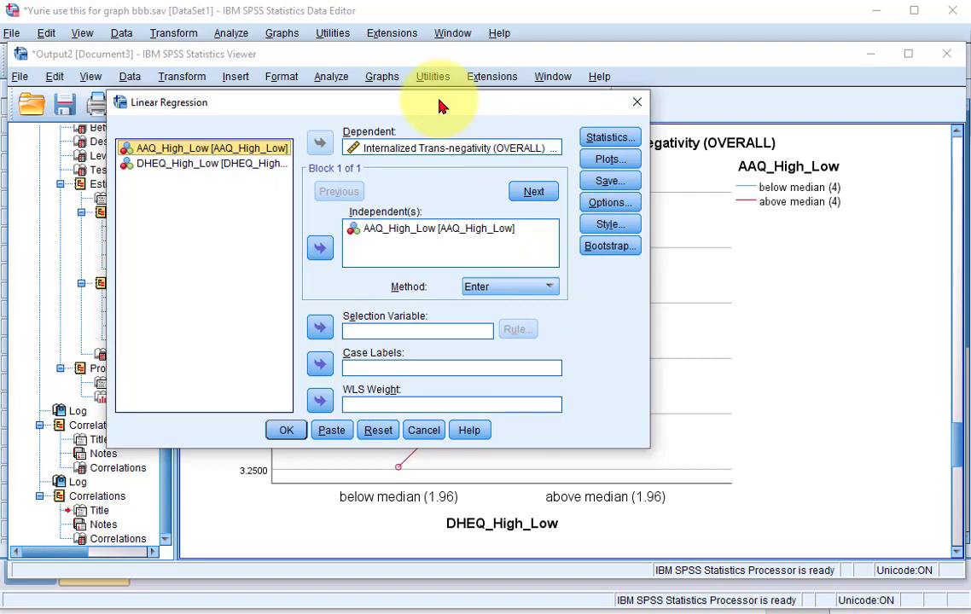
pyautogui.moveTo(441, 105); pyautogui.dragTo(461, 106)
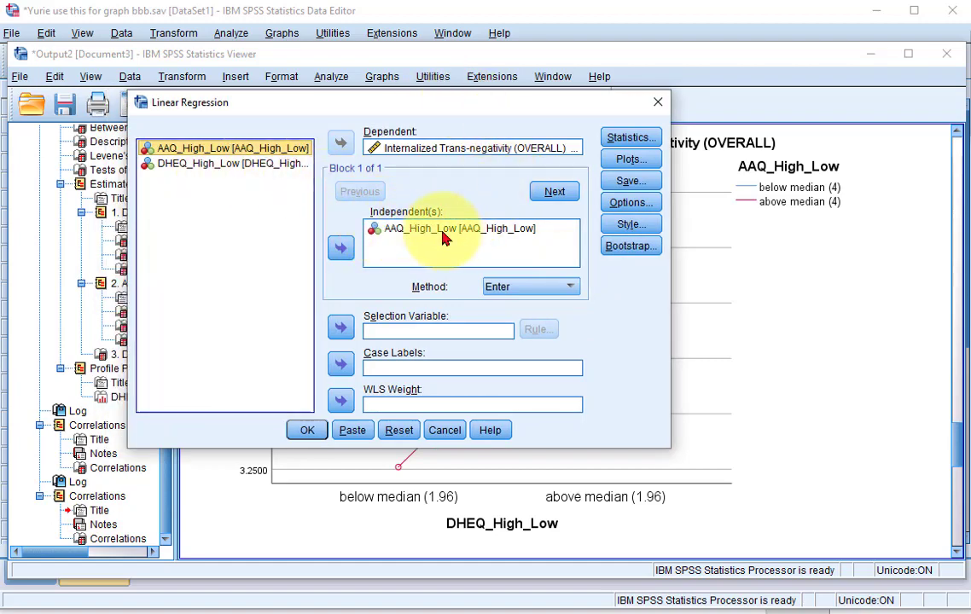
pyautogui.click(307, 431)
# Step: Review the regression output: R² = .092, F(1,178) = 18.019, slope -.720, p = .000
pyautogui.scroll(-5, 725, 328)
pyautogui.scroll(2, 726, 325)
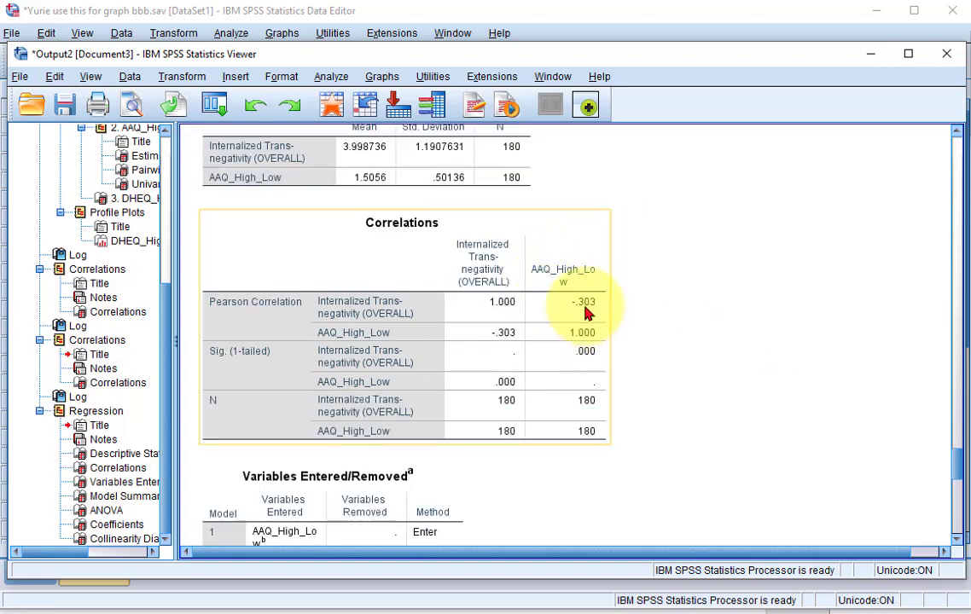
pyautogui.scroll(-10, 676, 326)
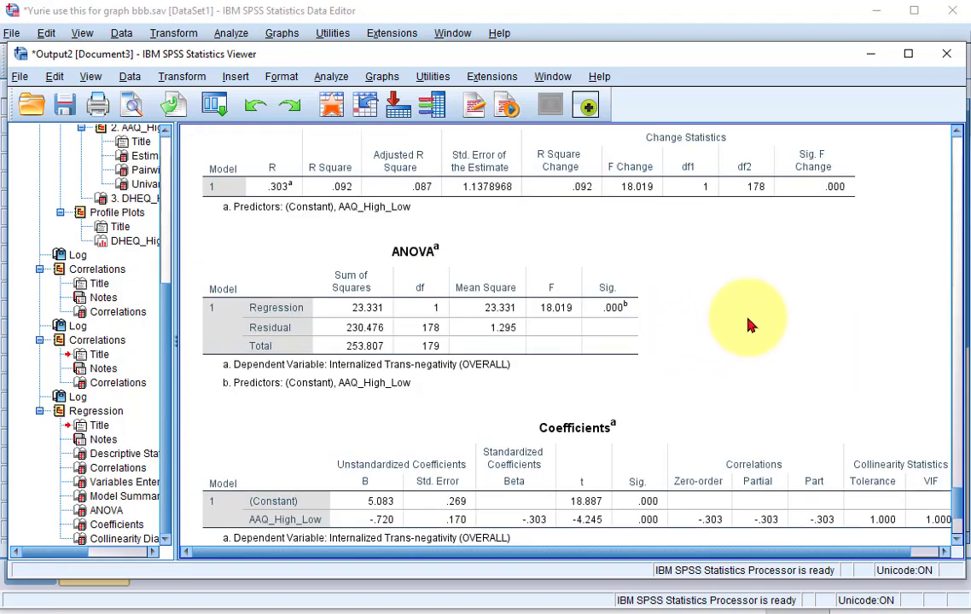
pyautogui.scroll(-3, 747, 324)
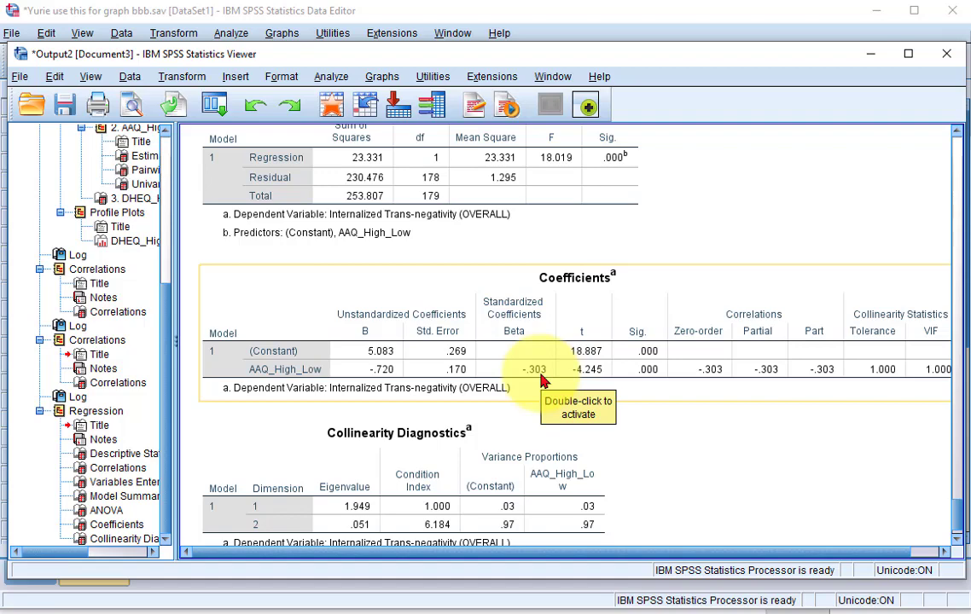
# Step: Rerun the linear regression of TSI with DHEQ_High_Low replacing AAQ_High_Low as predictor
pyautogui.click(332, 78)
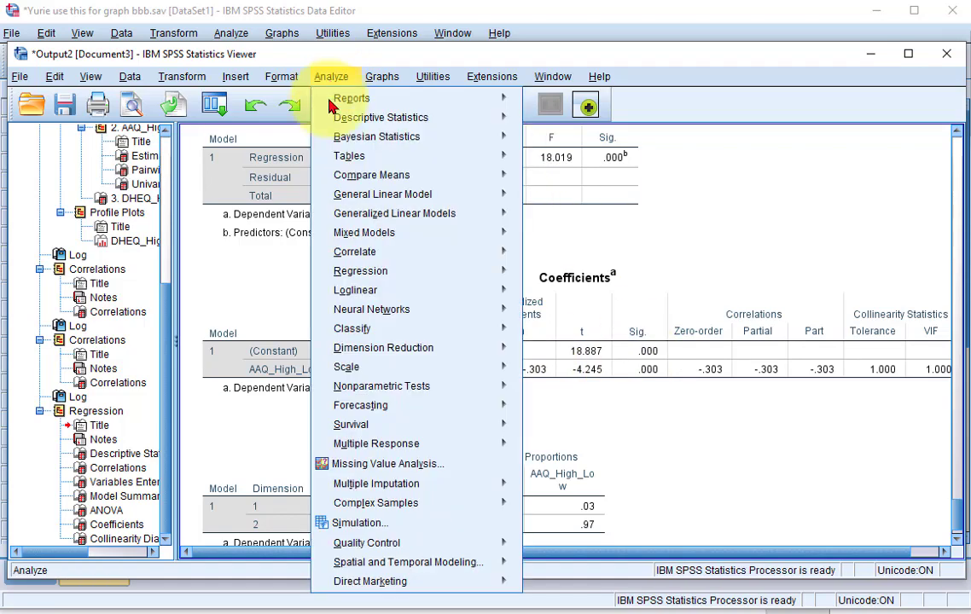
pyautogui.moveTo(367, 271)
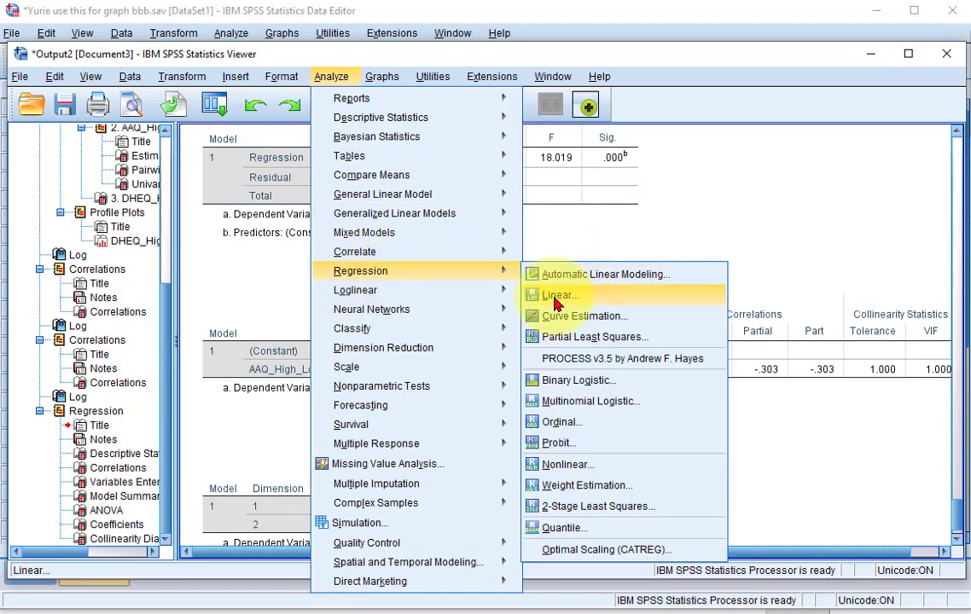
pyautogui.click(555, 298)
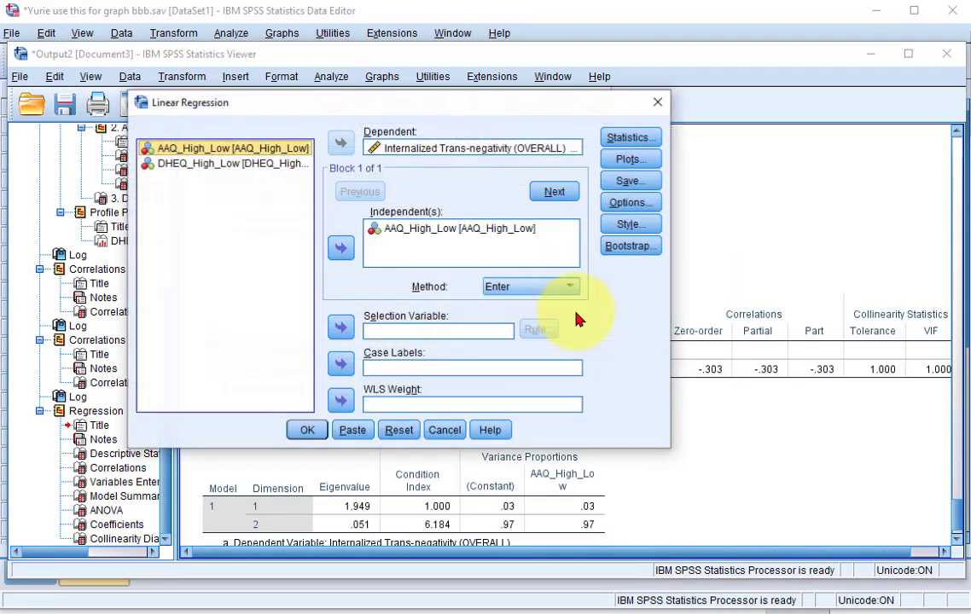
pyautogui.click(427, 229)
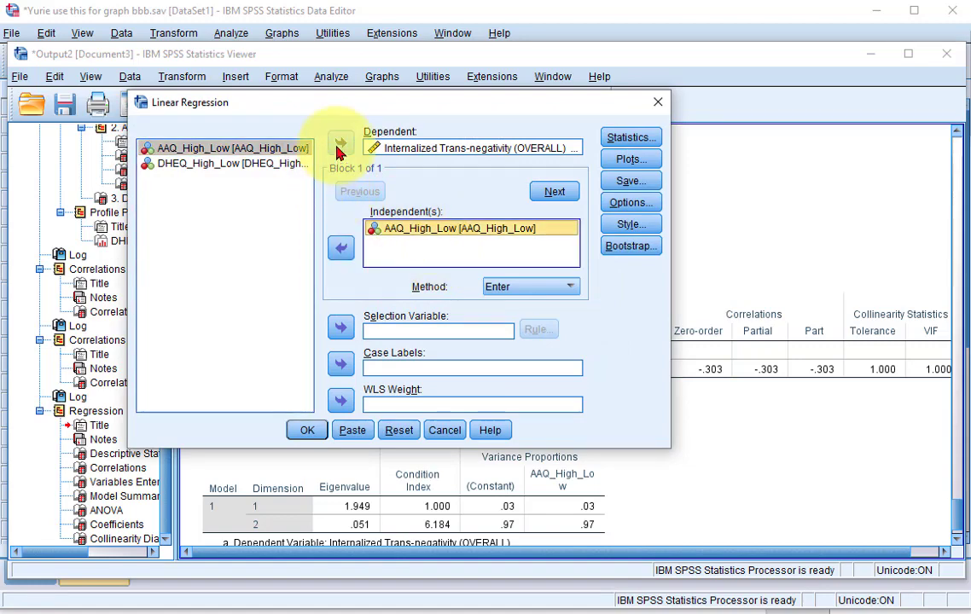
pyautogui.click(341, 248)
pyautogui.click(195, 163)
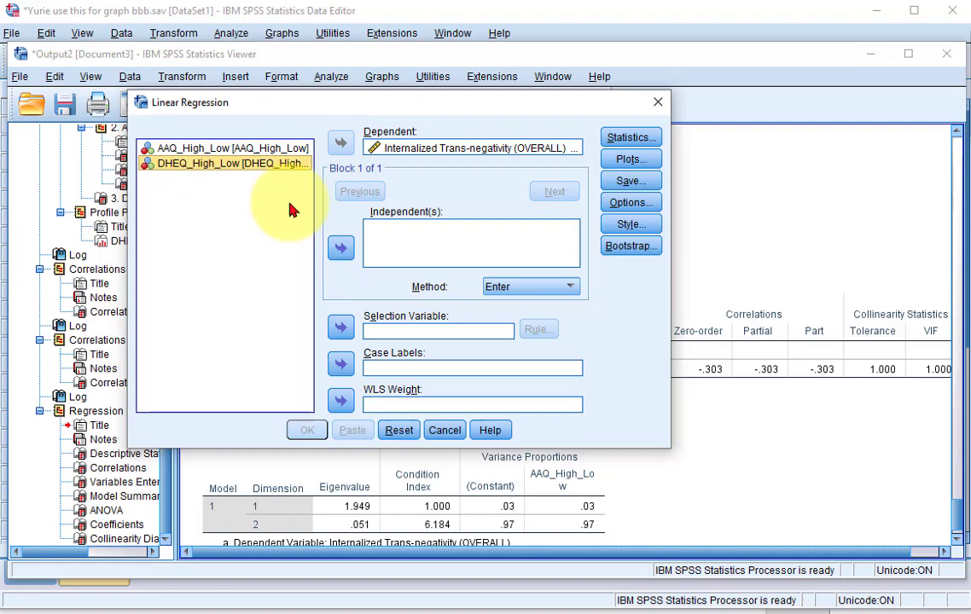
pyautogui.click(339, 247)
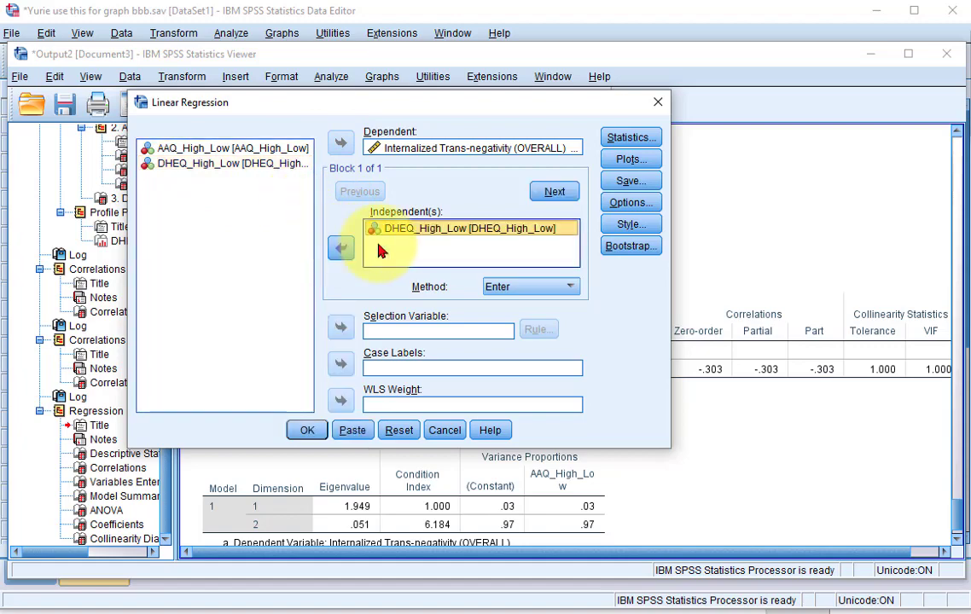
pyautogui.click(306, 430)
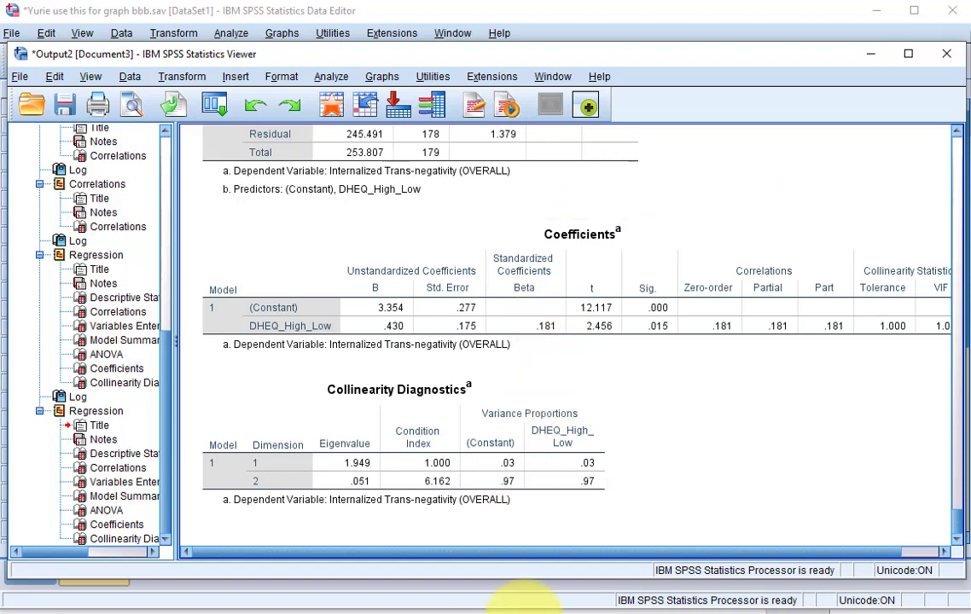
# Step: Bring the Word document with the ASA severity graph to the front
pyautogui.click(487, 608)
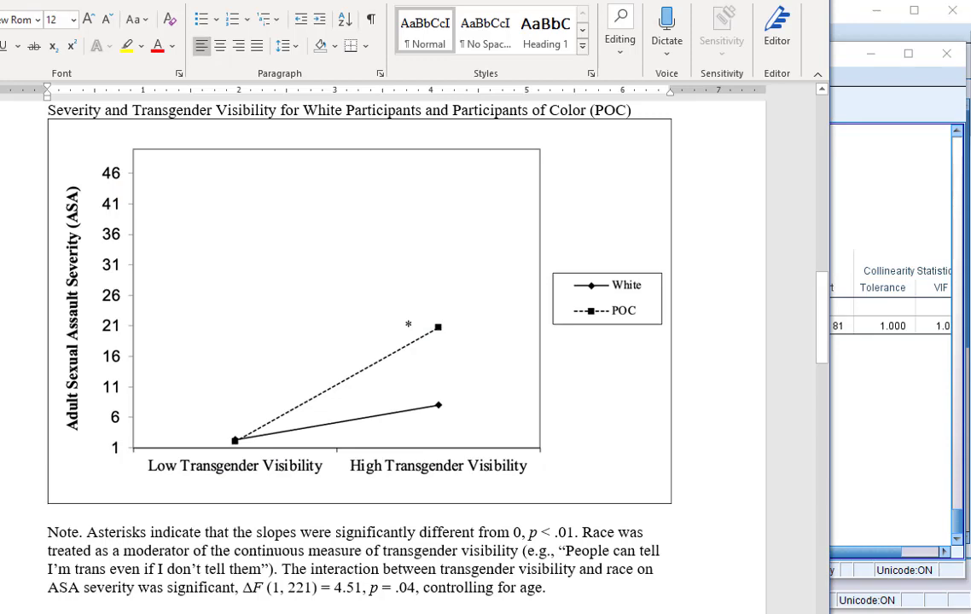